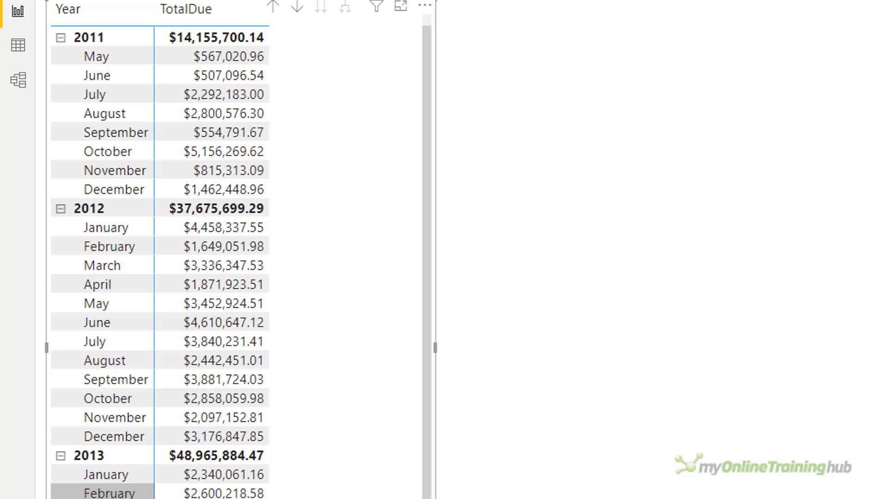
- Review the Sales table's data, its relationship to DateTable, and the formula of the Total Amount measure
{"action": "left_click", "coordinate": [18, 46]}
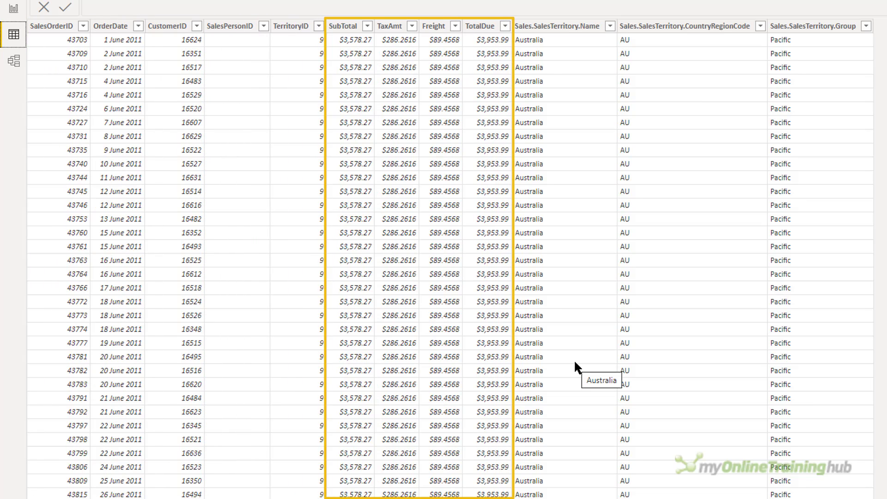
{"action": "left_click", "coordinate": [14, 62]}
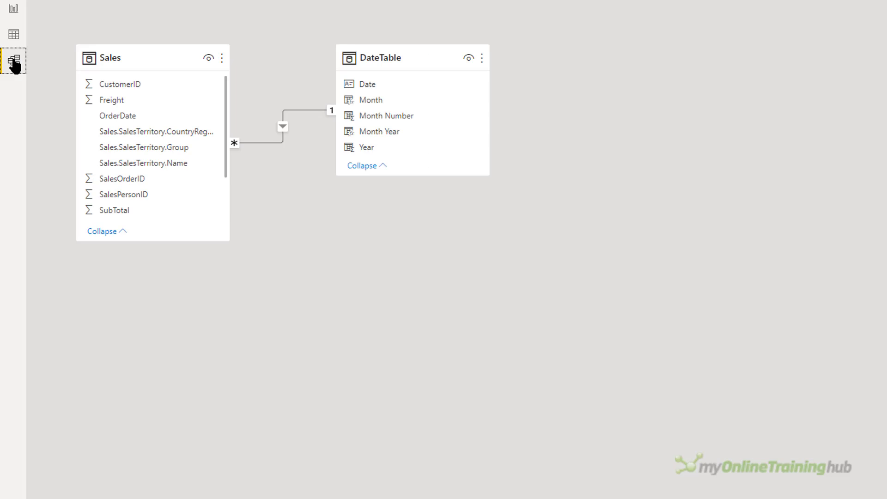
{"action": "left_click", "coordinate": [14, 9]}
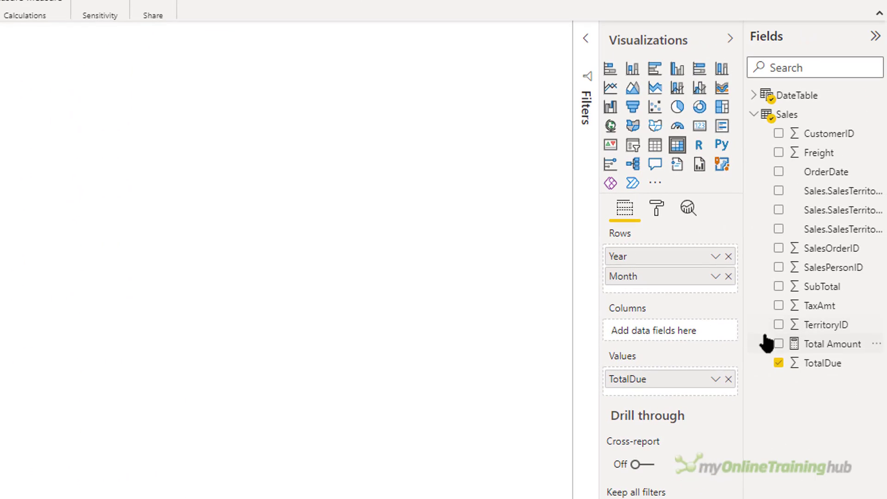
{"action": "left_click", "coordinate": [816, 352]}
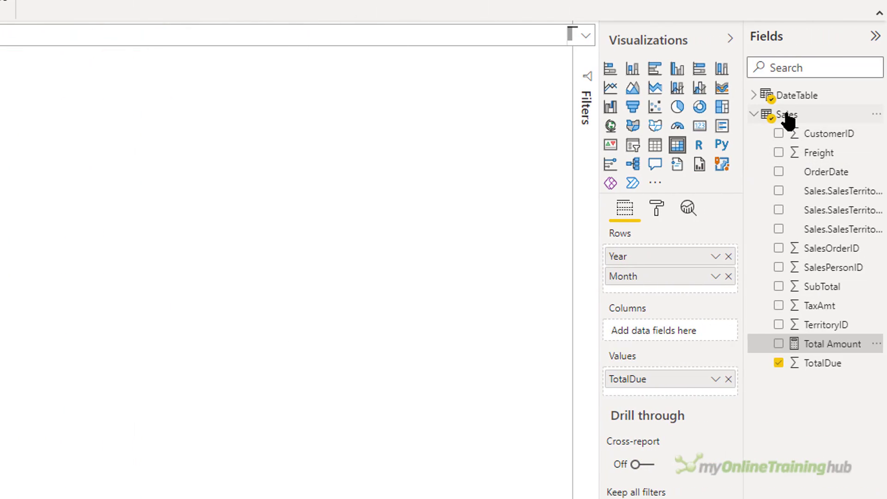
- Create the measure Monthly Target Met = IF ( [Total Amount] > 3000000, 1) in the Sales table and add it to the matrix
{"action": "right_click", "coordinate": [788, 118]}
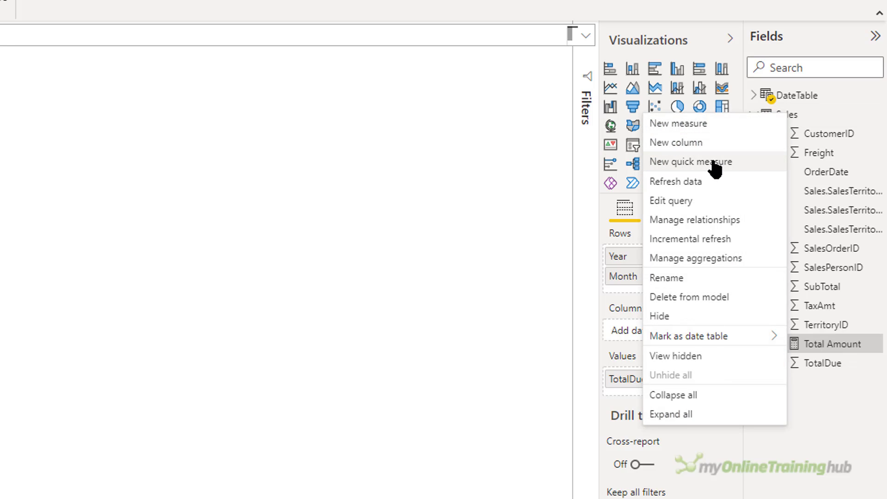
{"action": "left_click", "coordinate": [700, 124]}
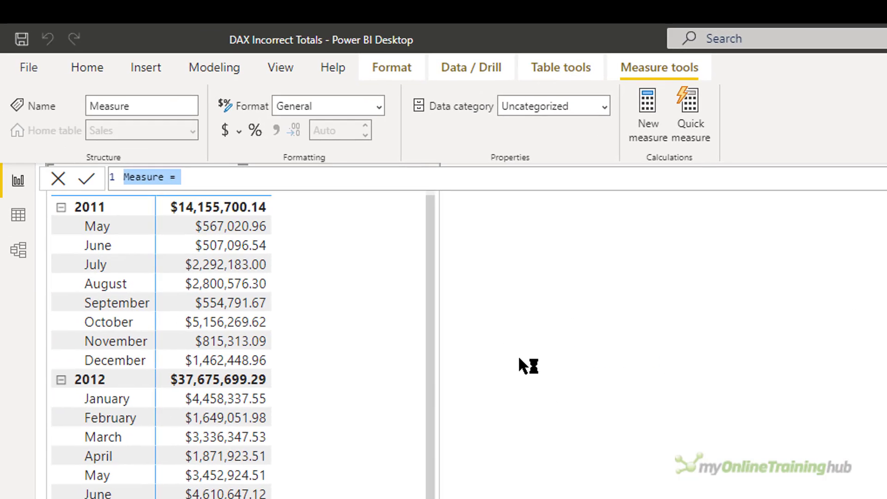
{"action": "type", "text": "Mont"}
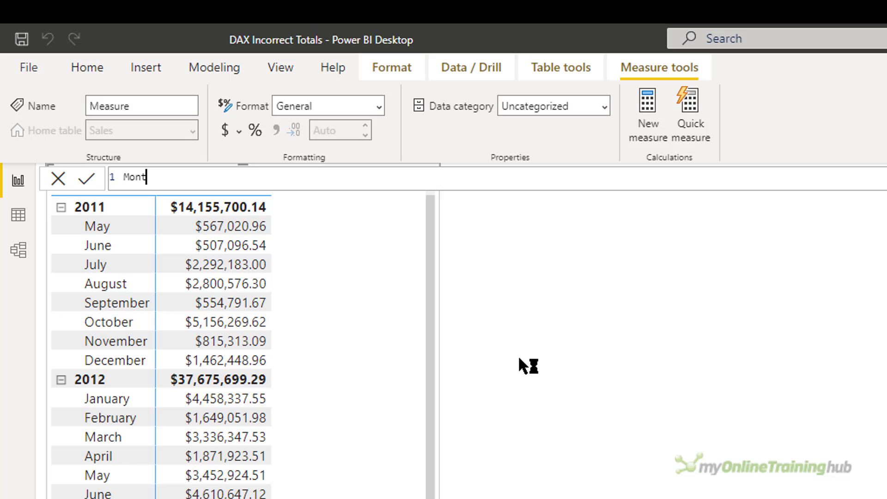
{"action": "type", "text": "hly Target Me"}
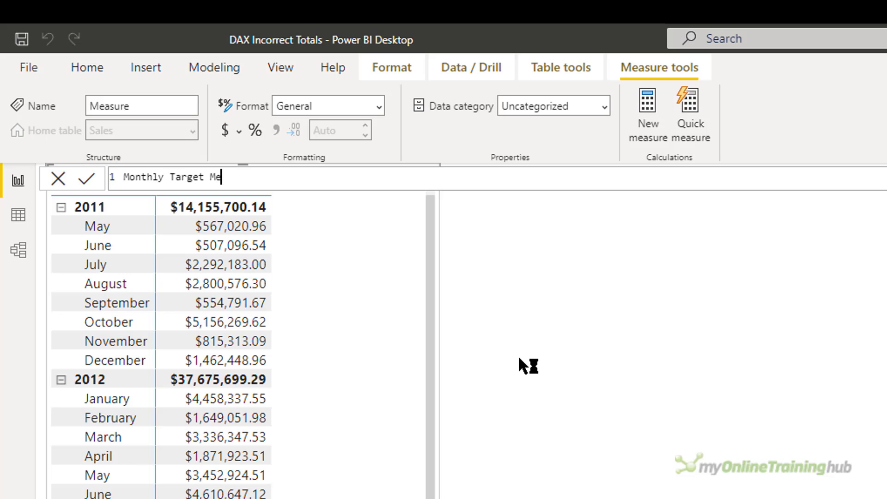
{"action": "type", "text": "t = IF ( "}
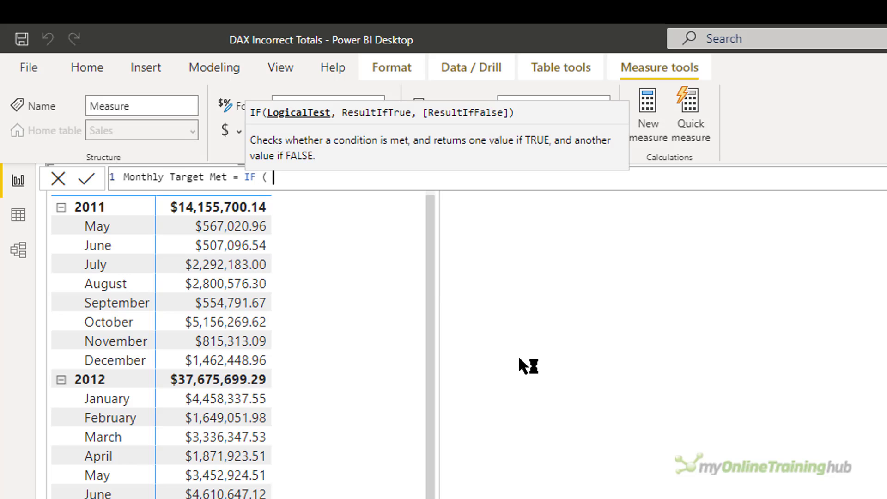
{"action": "type", "text": "[Tot"}
{"action": "key", "text": "Tab"}
{"action": "type", "text": "> "}
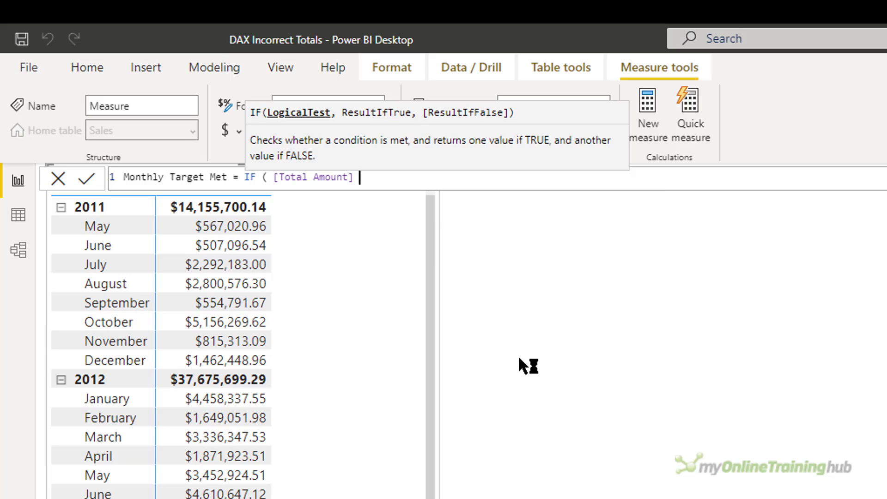
{"action": "type", "text": "3000000, 1"}
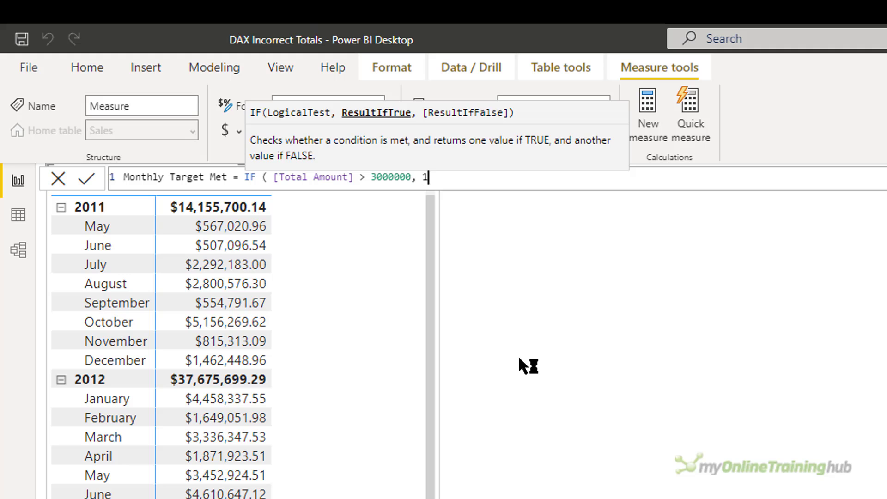
{"action": "type", "text": ")"}
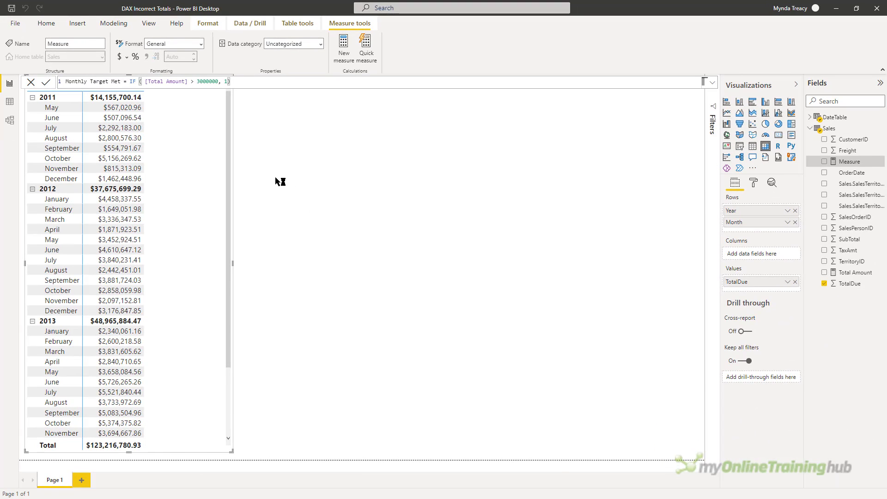
{"action": "left_click", "coordinate": [825, 161]}
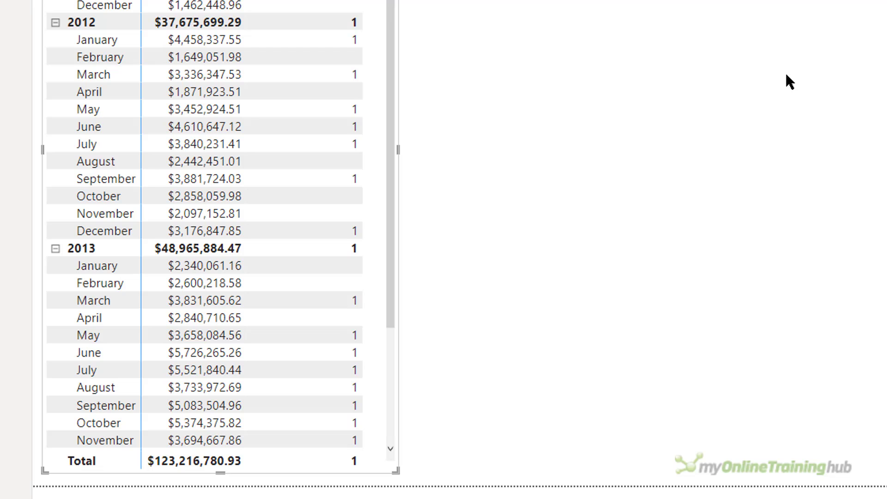
- Examine the Monthly Target Met column, comparing January, February and March 2012 with the 2012 subtotal and the matrix's grand total
{"action": "scroll", "coordinate": [307, 203], "scroll_direction": "down", "scroll_amount": 5}
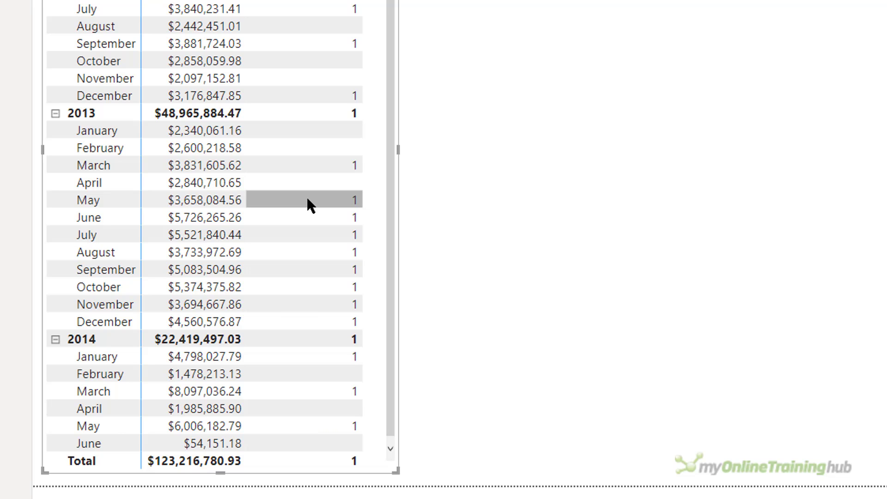
{"action": "scroll", "coordinate": [307, 200], "scroll_direction": "up", "scroll_amount": 3}
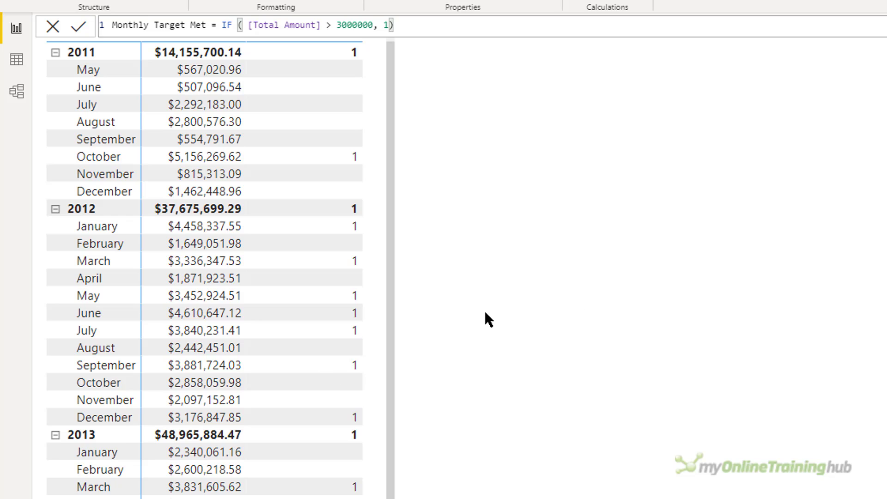
{"action": "left_click", "coordinate": [296, 225]}
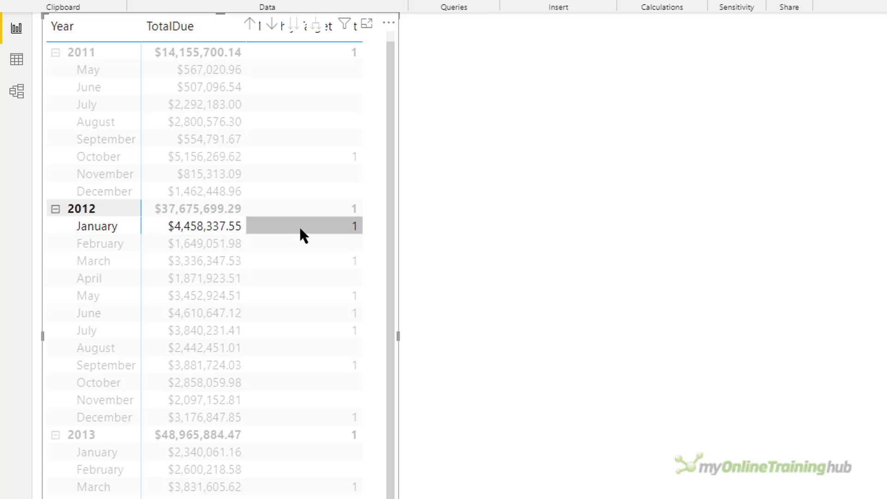
{"action": "left_click", "coordinate": [312, 243]}
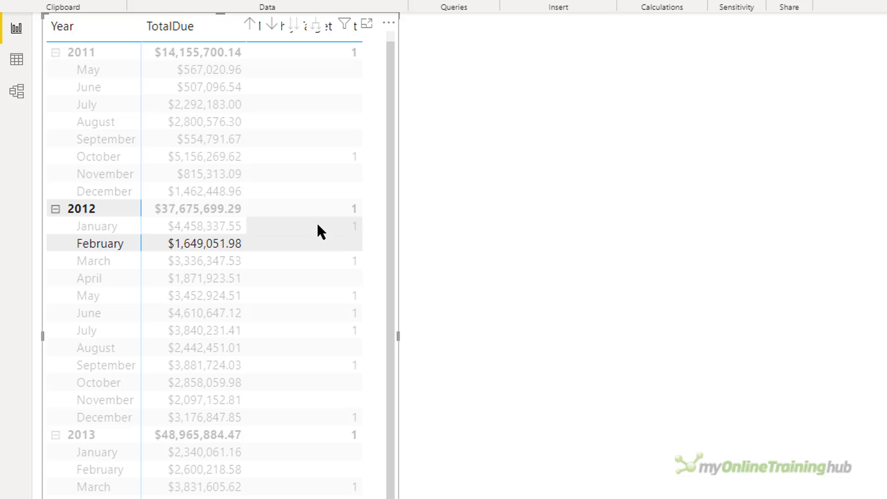
{"action": "left_click", "coordinate": [317, 226]}
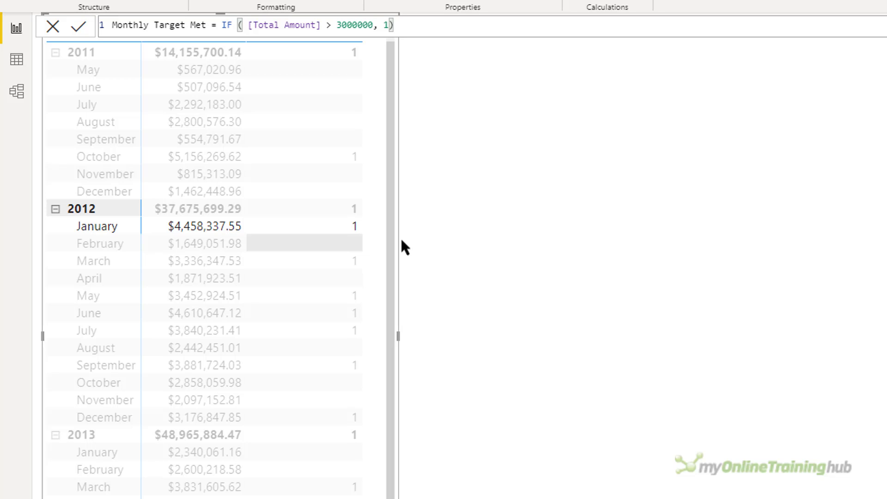
{"action": "left_click", "coordinate": [314, 243]}
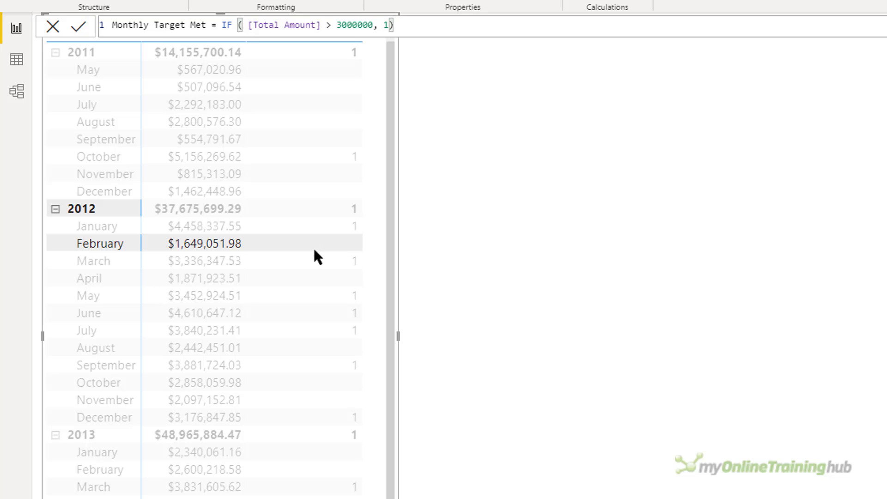
{"action": "left_click", "coordinate": [312, 259]}
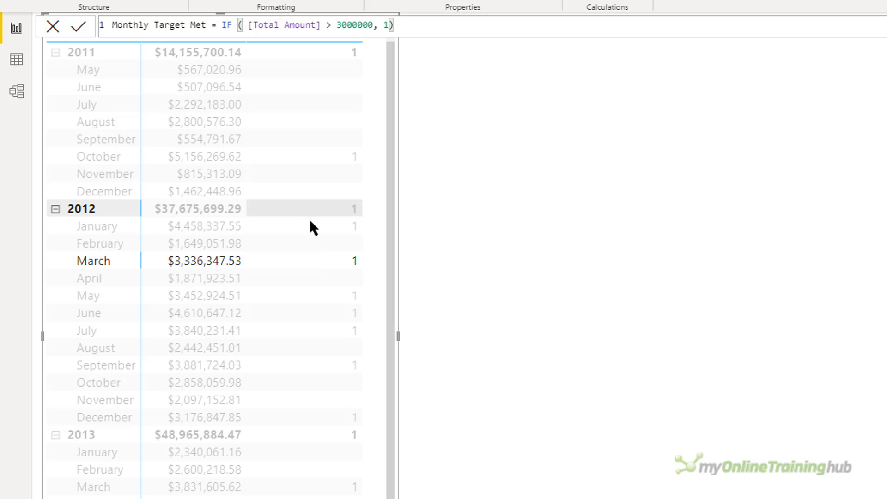
{"action": "left_click", "coordinate": [309, 203]}
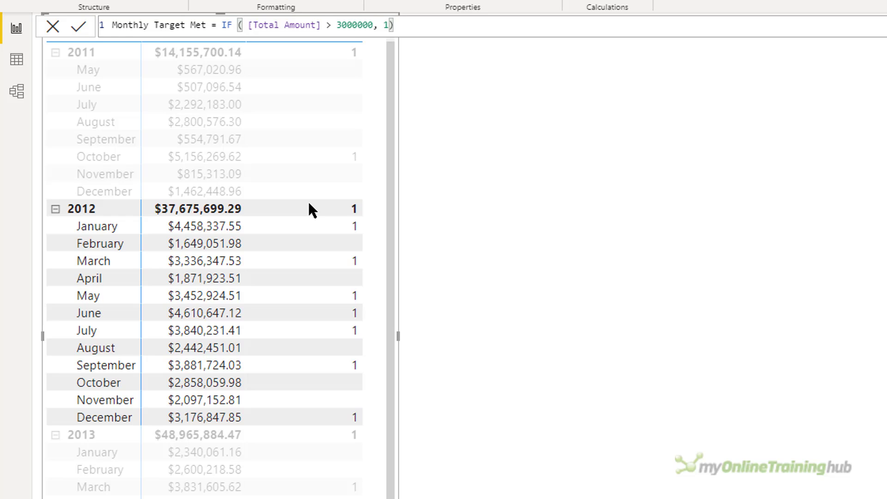
{"action": "left_click", "coordinate": [309, 205]}
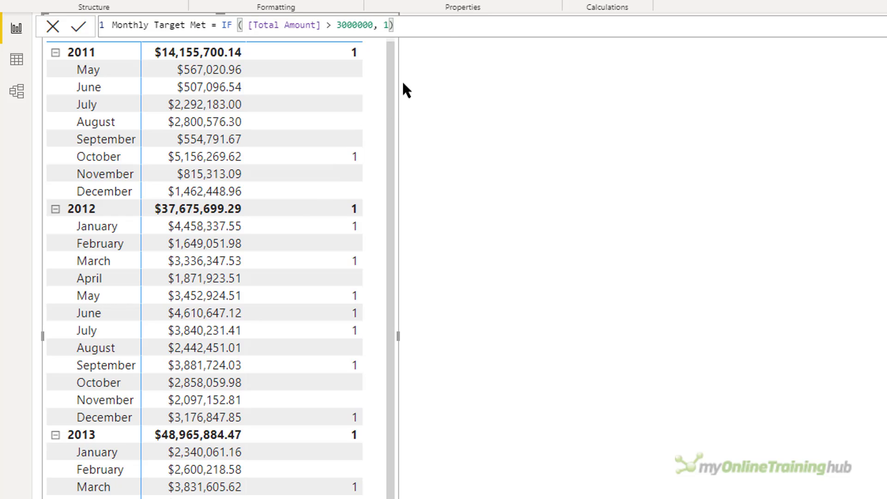
- Insert a SUMX( call before the IF expression in the Monthly Target Met formula, putting SUMX and IF on separate lines
{"action": "key", "text": "ctrl+Left"}
{"action": "key", "text": "ctrl+Left"}
{"action": "key", "text": "ctrl+Left"}
{"action": "key", "text": "ctrl+Left"}
{"action": "key", "text": "ctrl+Left"}
{"action": "key", "text": "ctrl+Left"}
{"action": "key", "text": "ctrl+Left"}
{"action": "key", "text": "ctrl+Left"}
{"action": "key", "text": "ctrl+Left"}
{"action": "key", "text": "ctrl+Left"}
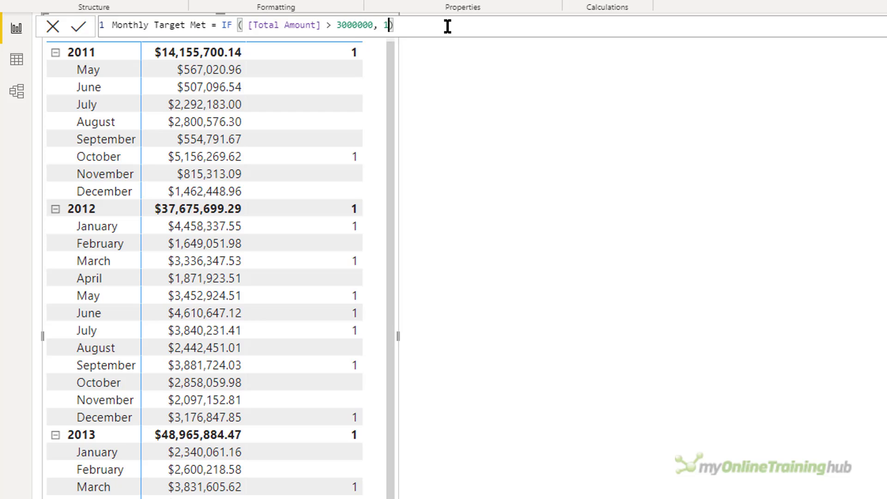
{"action": "key", "text": "shift+Return"}
{"action": "key", "text": "shift+Return"}
{"action": "type", "text": "SUMX("}
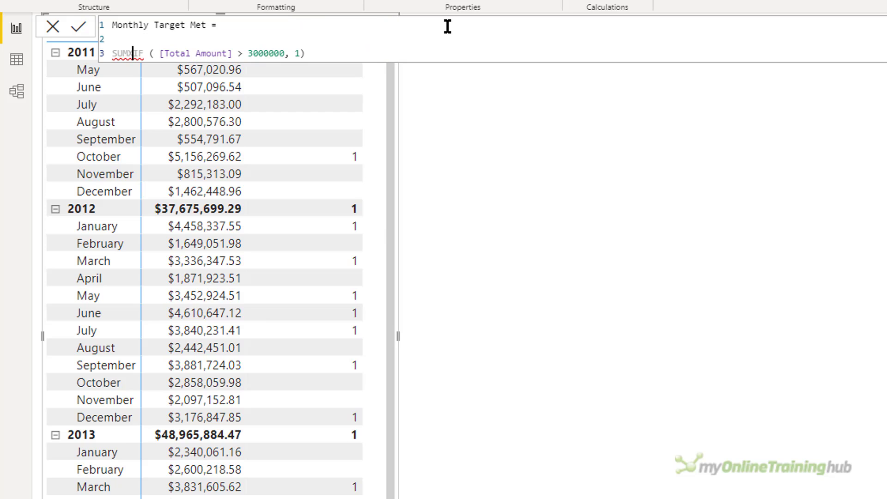
{"action": "key", "text": "shift+Return"}
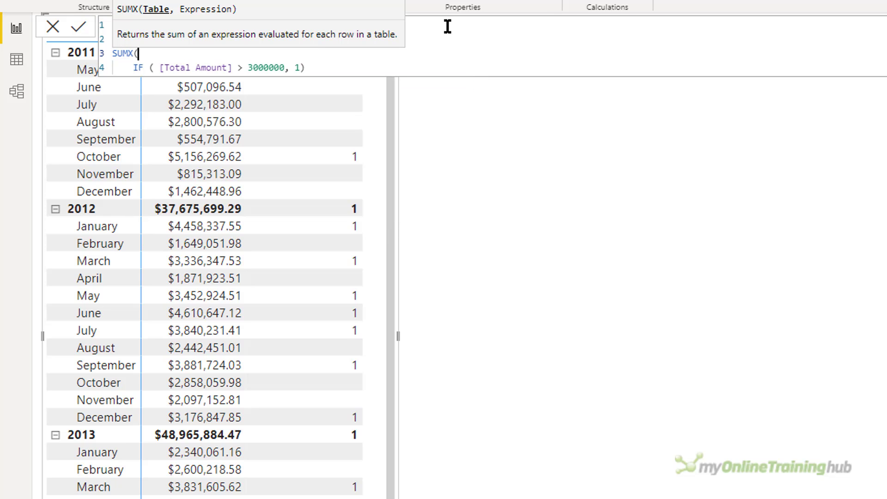
- Enter VALUES('DateTable'[Month Year]) as the table argument of SUMX
{"action": "type", "text": "VALU"}
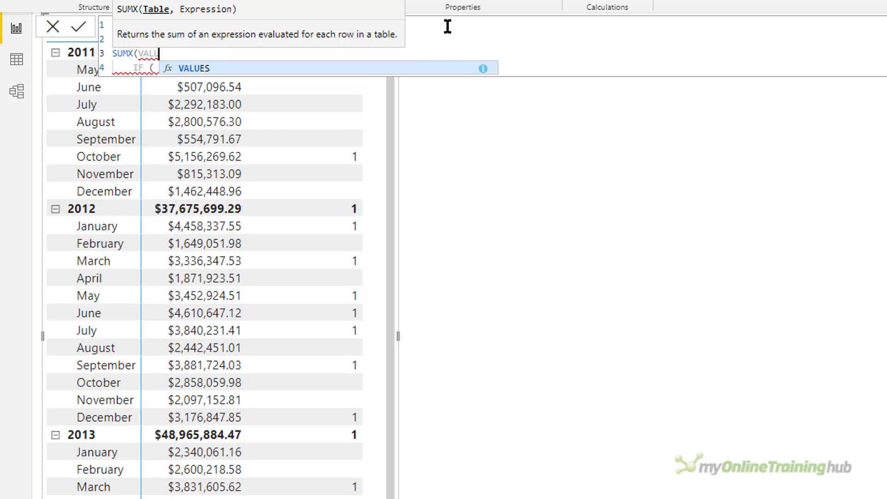
{"action": "type", "text": "ES()"}
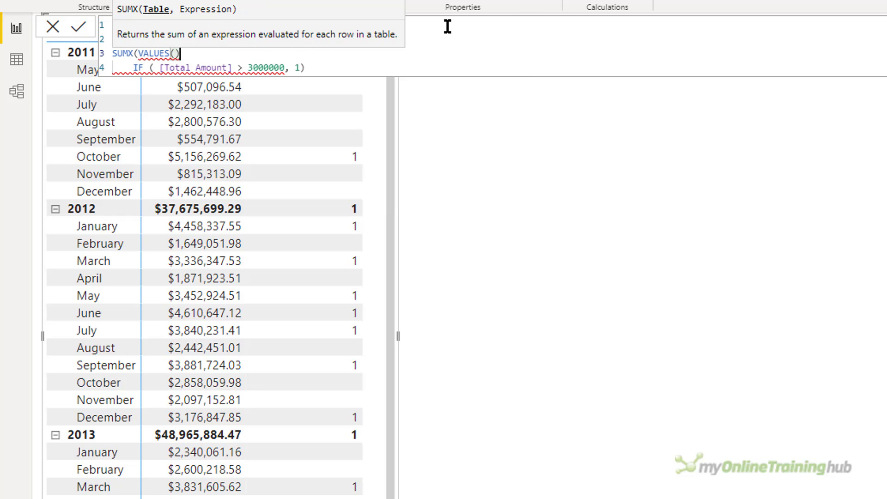
{"action": "key", "text": "Left"}
{"action": "type", "text": "'da"}
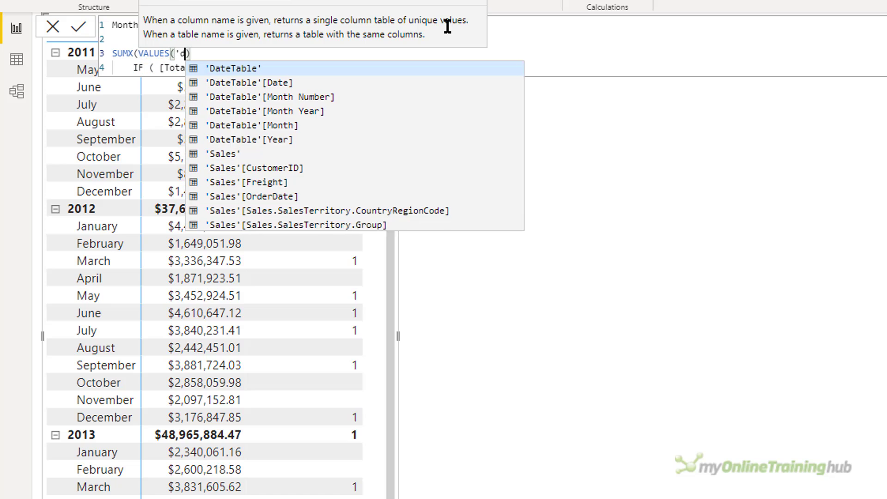
{"action": "key", "text": "Down"}
{"action": "key", "text": "Down"}
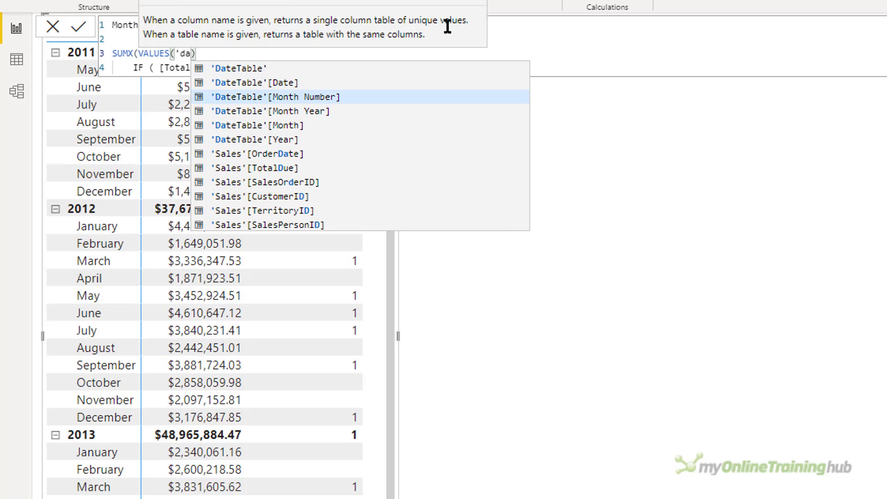
{"action": "key", "text": "Down"}
{"action": "key", "text": "Tab"}
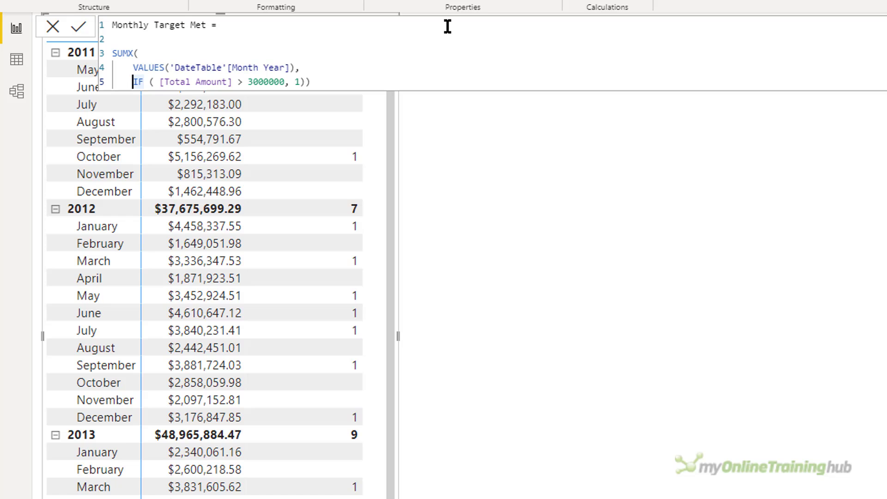
- Move SUMX's closing parenthesis onto its own line and commit the Monthly Target Met formula
{"action": "key", "text": "End"}
{"action": "key", "text": "Left"}
{"action": "key", "text": "shift+Return"}
{"action": "key", "text": "Return"}
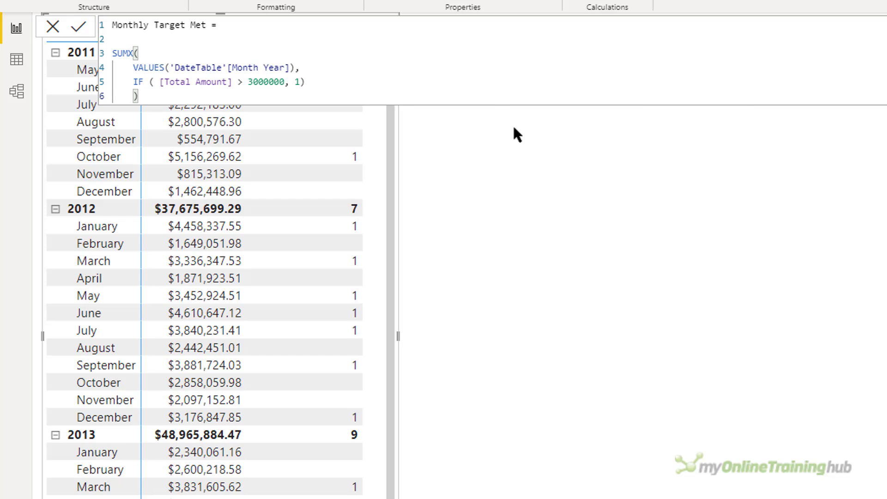
{"action": "left_click", "coordinate": [545, 175]}
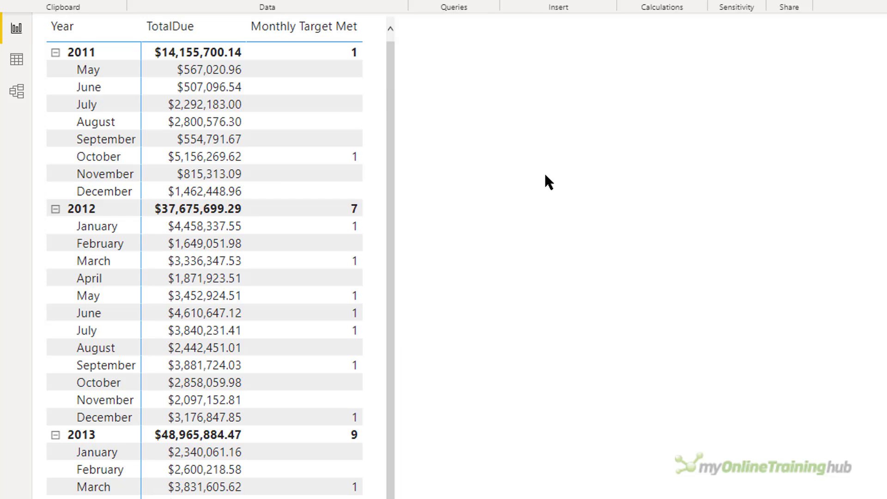
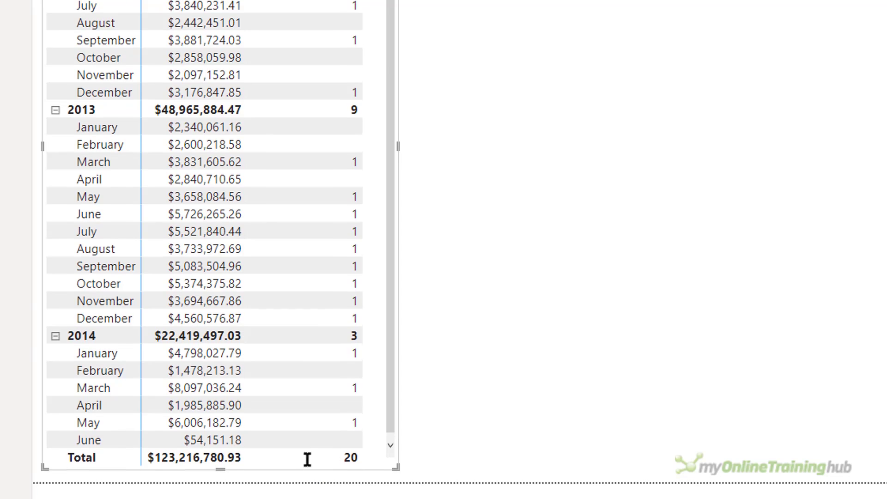
- Copy the VALUES('DateTable'[Month Year]) expression from the Monthly Target Met formula
{"action": "left_click", "coordinate": [133, 124]}
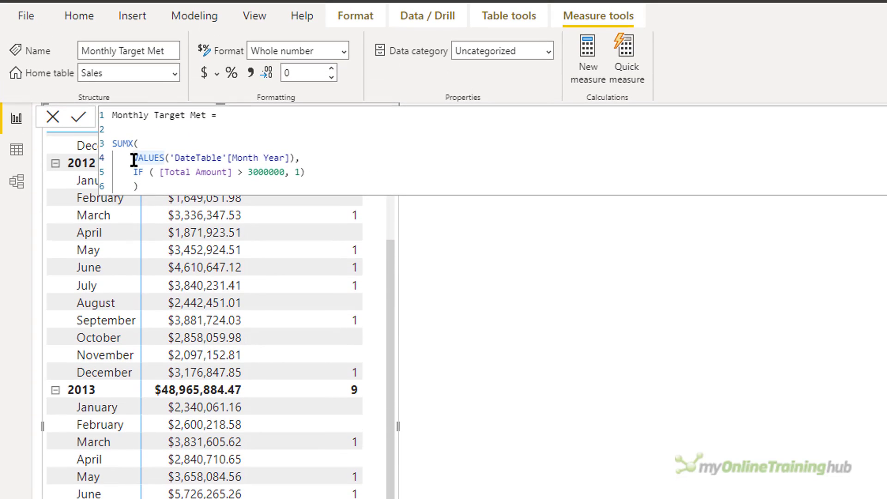
{"action": "left_click", "coordinate": [296, 159], "text": "shift"}
{"action": "key", "text": "ctrl+c"}
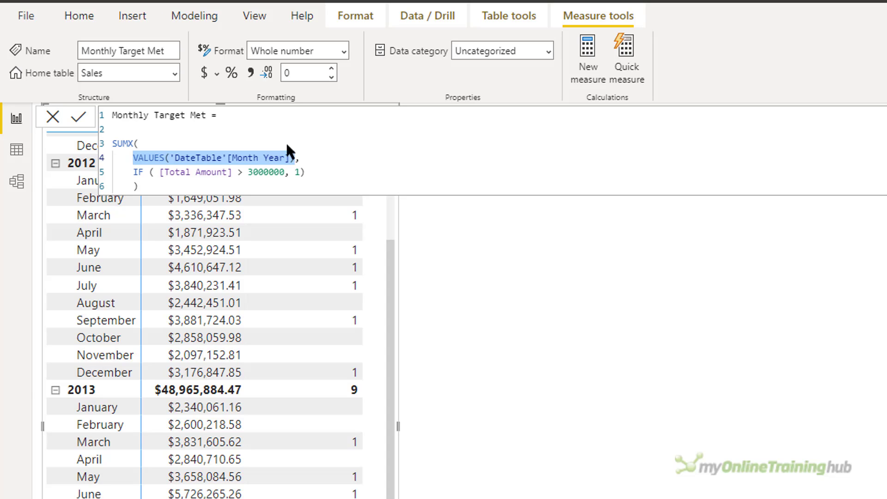
- Create a calculated table from the copied VALUES('DateTable'[Month Year]) expression and view its rows in the Data view
{"action": "left_click", "coordinate": [204, 17]}
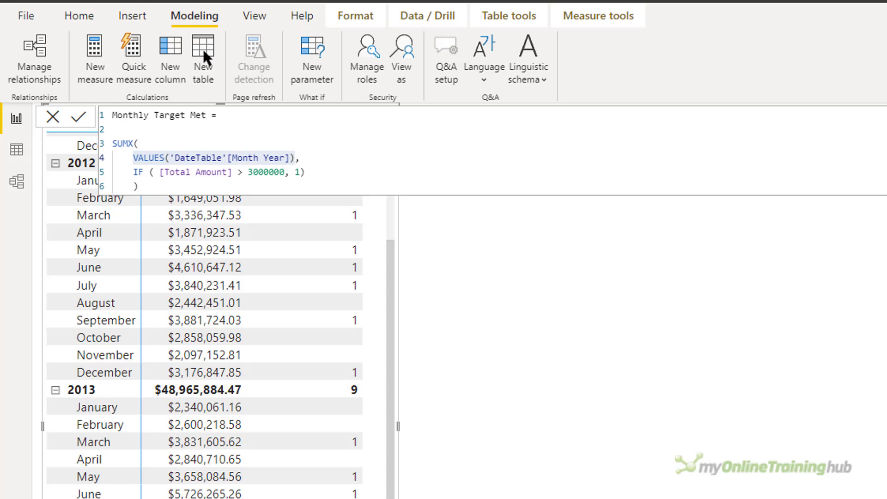
{"action": "left_click", "coordinate": [204, 69]}
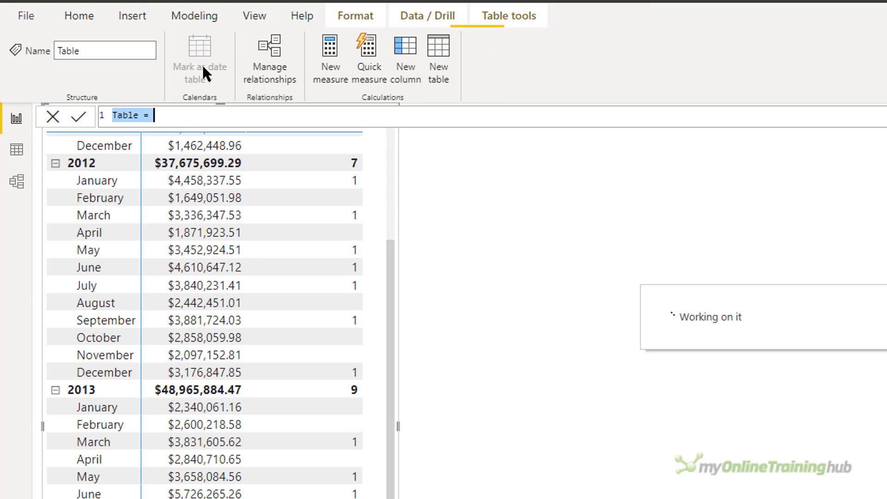
{"action": "key", "text": "ctrl+v"}
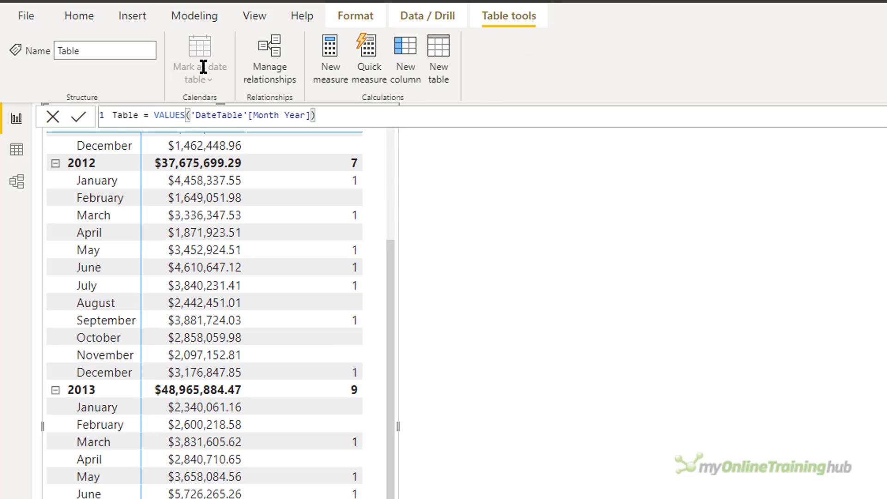
{"action": "key", "text": "Return"}
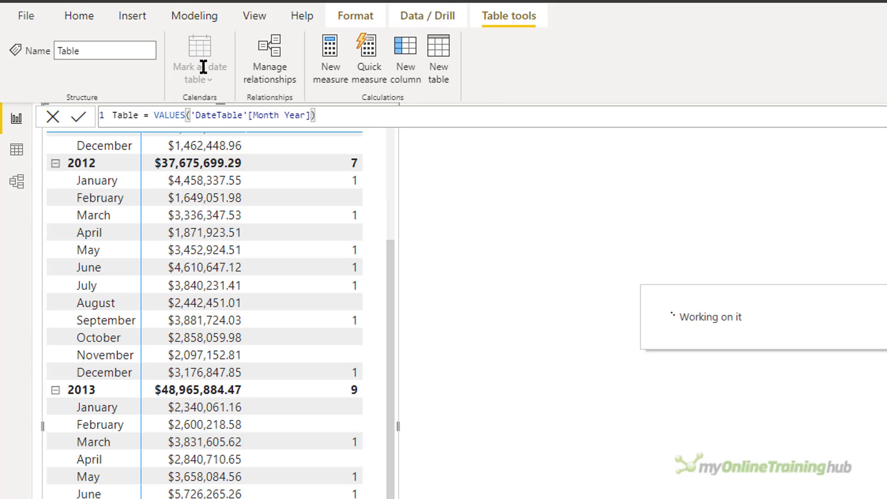
{"action": "left_click", "coordinate": [17, 152]}
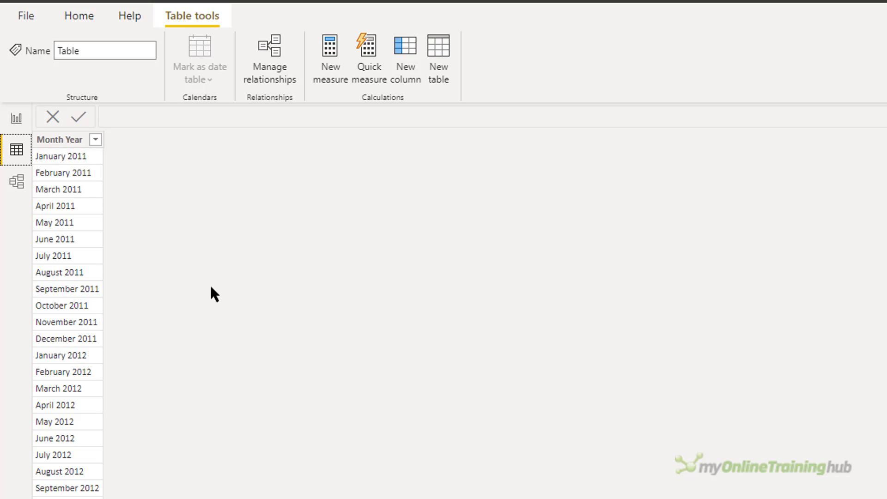
- Return to the report and delete the calculated table named Table from the model
{"action": "left_click", "coordinate": [17, 119]}
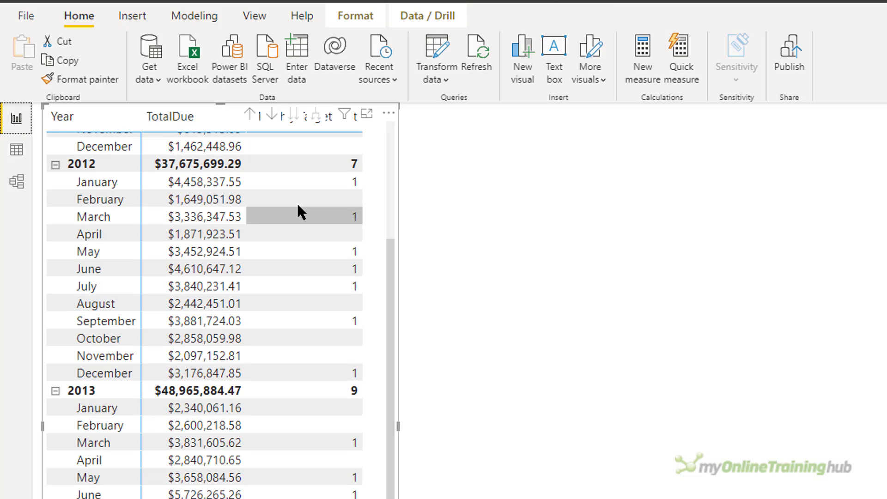
{"action": "scroll", "coordinate": [298, 212], "scroll_direction": "up", "scroll_amount": 3}
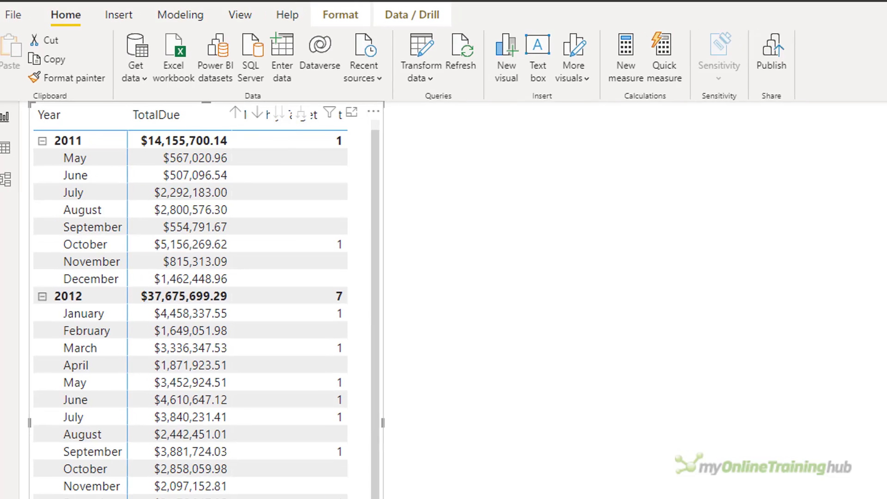
{"action": "left_click", "coordinate": [808, 369]}
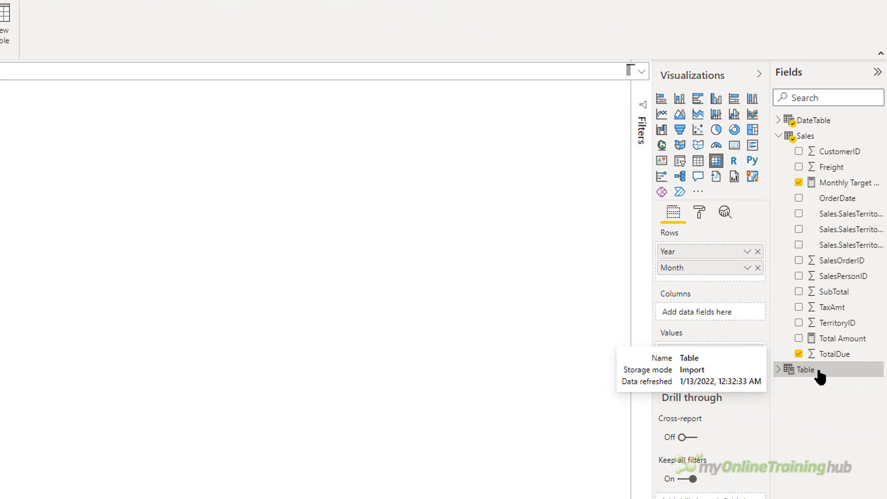
{"action": "key", "text": "Delete"}
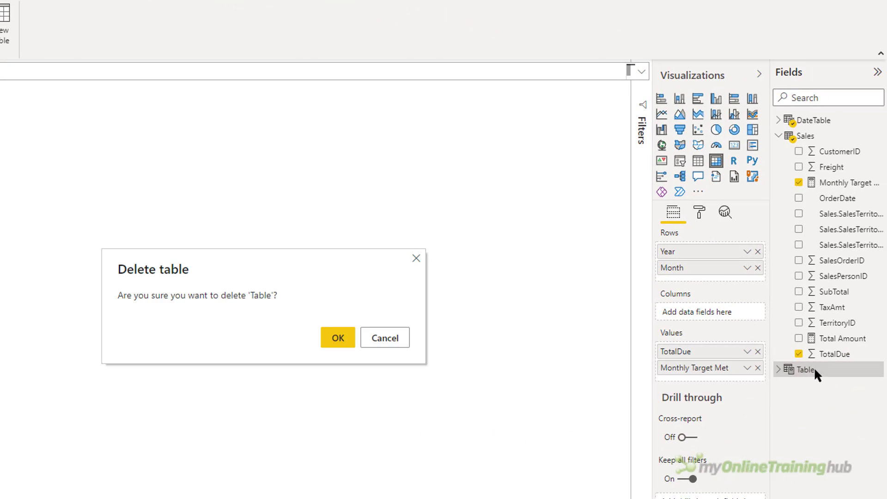
{"action": "left_click", "coordinate": [337, 342]}
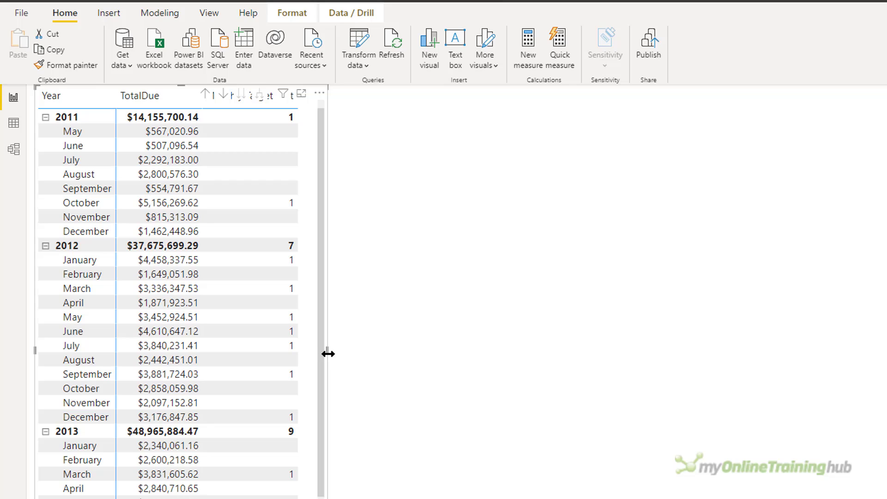
- Widen the matrix so the Monthly Target Met header fits, and copy that measure's entire formula
{"action": "left_click_drag", "start_coordinate": [327, 353], "coordinate": [451, 354]}
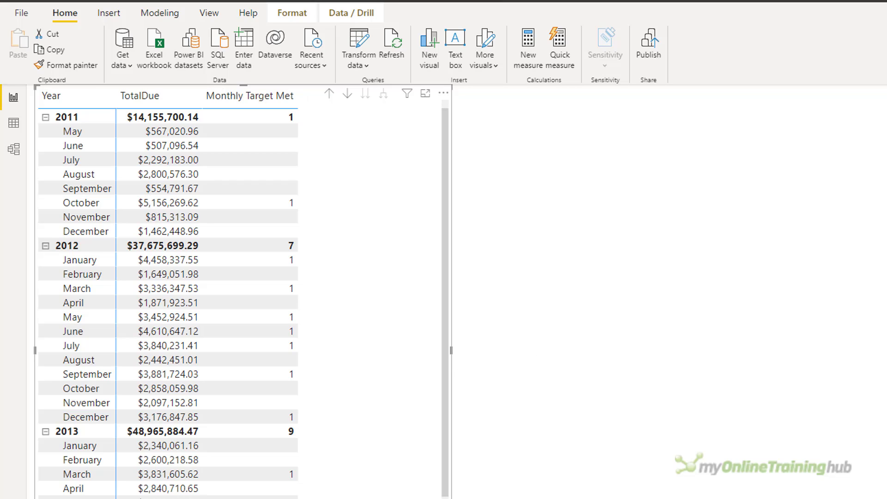
{"action": "left_click", "coordinate": [422, 138]}
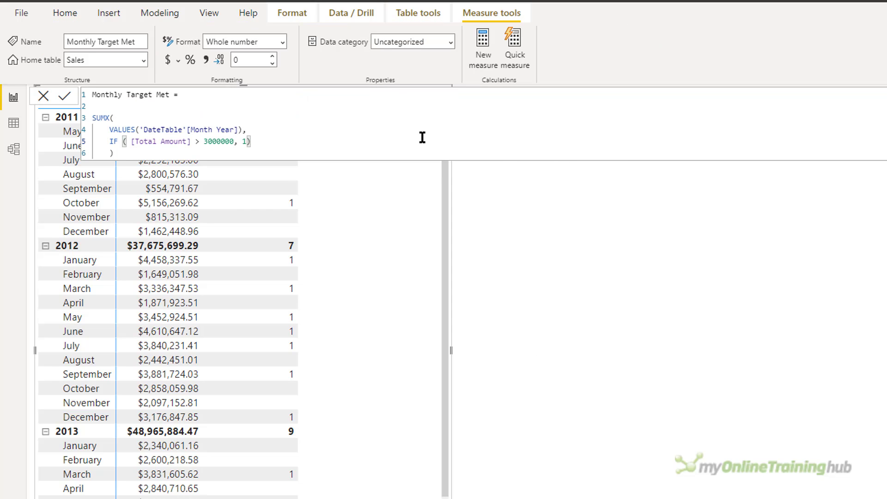
{"action": "key", "text": "ctrl+a"}
{"action": "key", "text": "ctrl+c"}
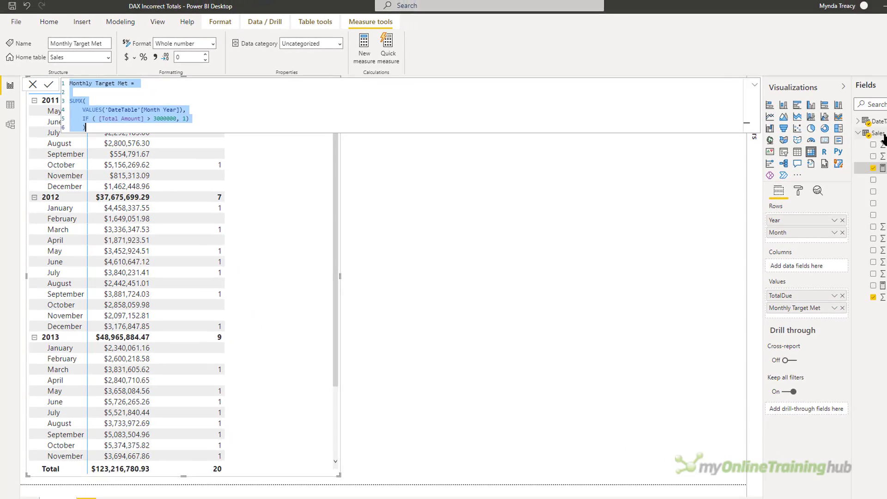
- Create a new measure in the Sales table and replace its default formula with the copied one
{"action": "right_click", "coordinate": [879, 134]}
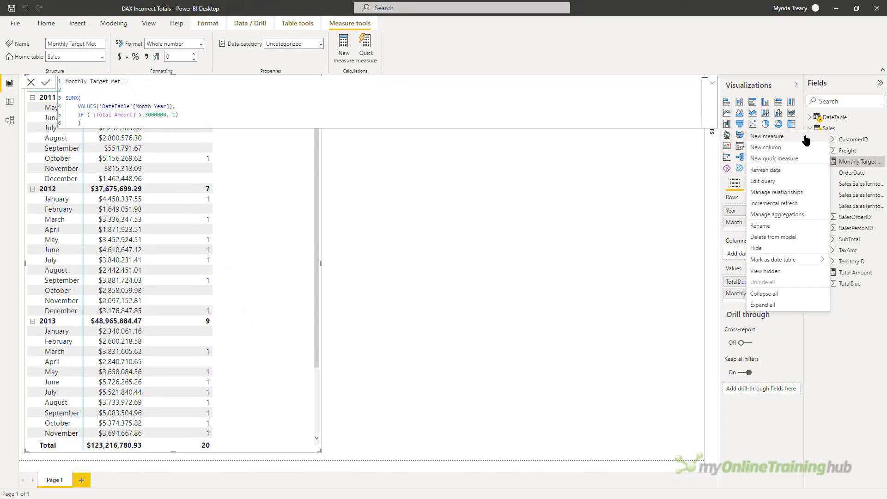
{"action": "left_click", "coordinate": [804, 136]}
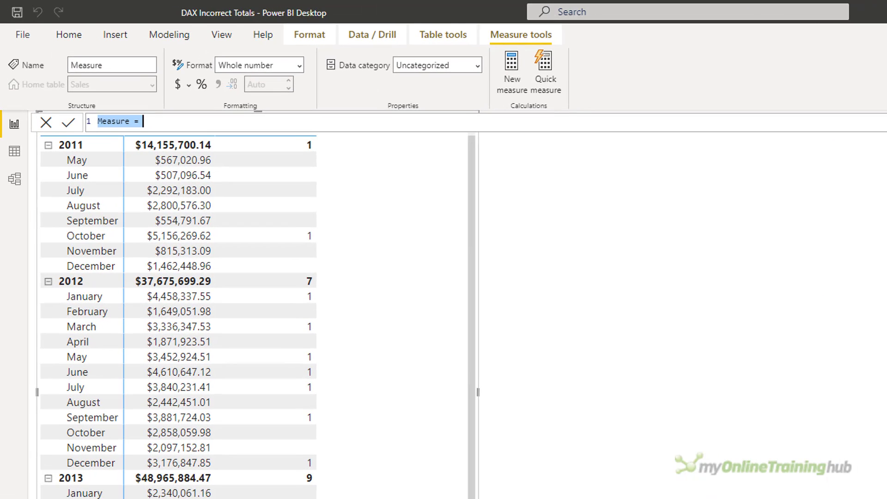
{"action": "key", "text": "ctrl+a"}
{"action": "key", "text": "ctrl+v"}
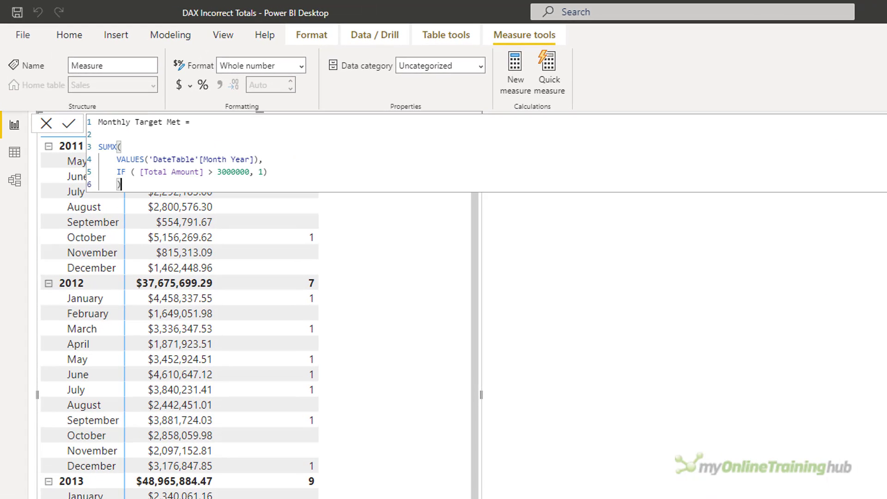
- Rename the new measure to Daily Target Met in its formula
{"action": "left_click", "coordinate": [98, 122]}
{"action": "type", "text": "Daily"}
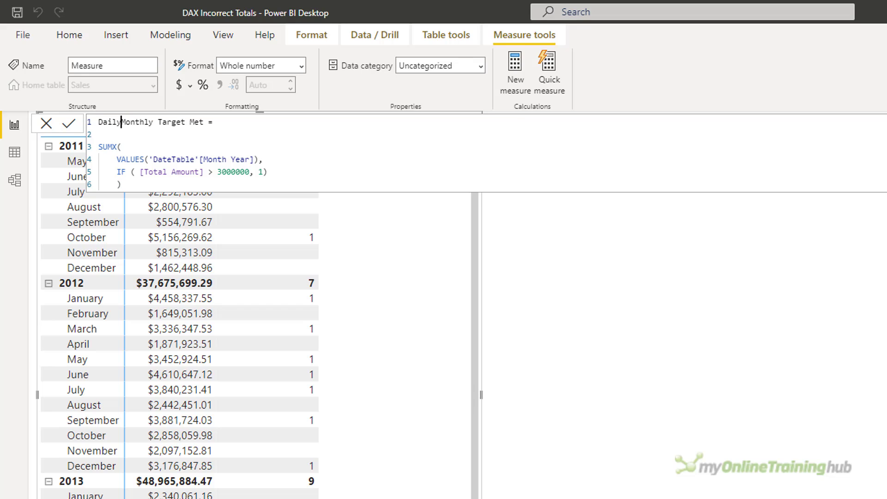
{"action": "key", "text": "Delete"}
{"action": "key", "text": "Delete"}
{"action": "key", "text": "Delete"}
{"action": "key", "text": "Delete"}
{"action": "key", "text": "Delete"}
{"action": "key", "text": "Delete"}
{"action": "key", "text": "Delete"}
- Replace the VALUES expression in the Daily Target Met formula with 'DateTable' as SUMX's table argument
{"action": "key", "text": "Down"}
{"action": "key", "text": "Down"}
{"action": "key", "text": "Down"}
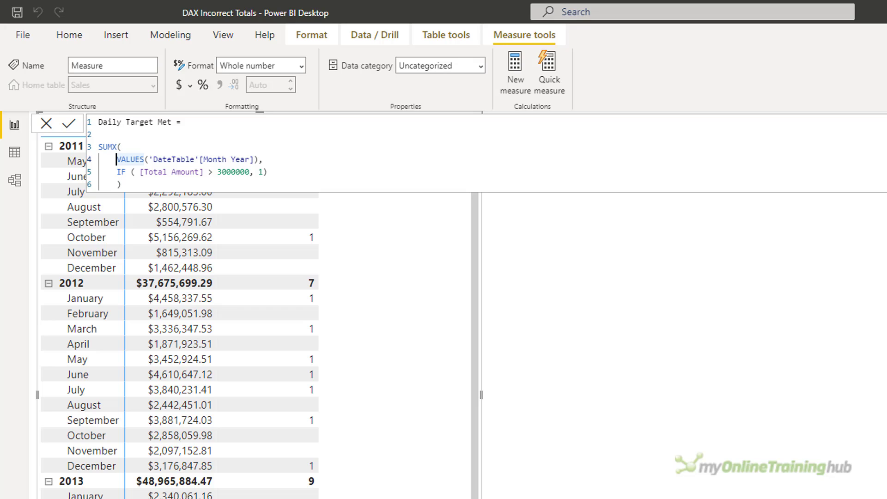
{"action": "key", "text": "shift+End"}
{"action": "key", "text": "shift+Left"}
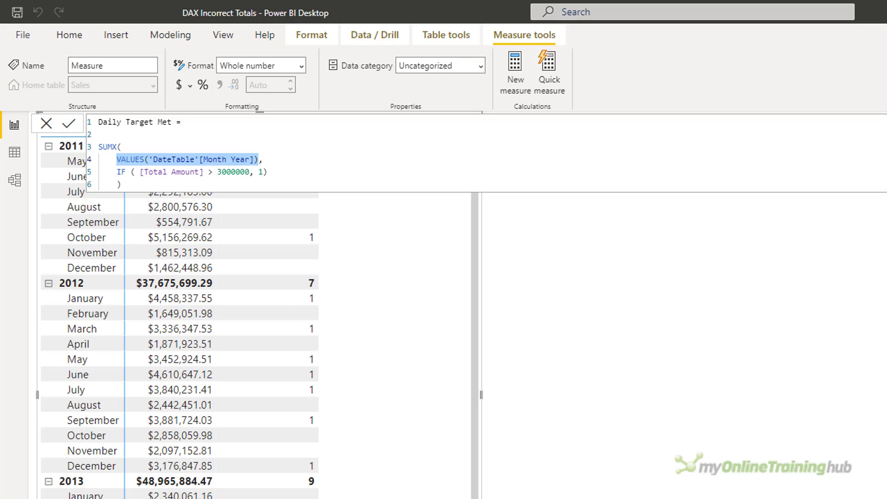
{"action": "type", "text": "'DateTable',"}
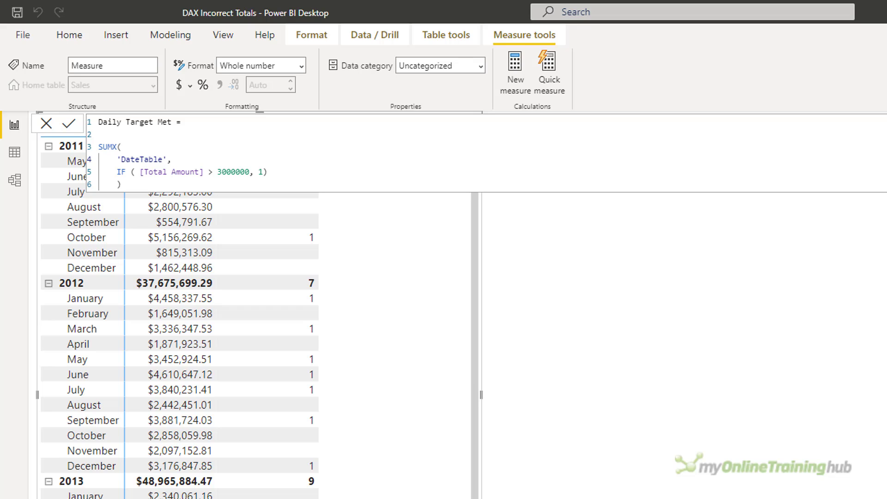
- Set the Total Amount threshold in the IF expression to 25000 and commit the Daily Target Met measure
{"action": "key", "text": "Down"}
{"action": "key", "text": "Right"}
{"action": "key", "text": "Right"}
{"action": "key", "text": "Right"}
{"action": "key", "text": "Right"}
{"action": "key", "text": "Right"}
{"action": "key", "text": "Right"}
{"action": "key", "text": "Right"}
{"action": "key", "text": "Right"}
{"action": "key", "text": "Right"}
{"action": "key", "text": "Right"}
{"action": "key", "text": "Right"}
{"action": "key", "text": "Delete"}
{"action": "key", "text": "Delete"}
{"action": "key", "text": "Delete"}
{"action": "key", "text": "Delete"}
{"action": "type", "text": "25"}
{"action": "left_click", "coordinate": [257, 172]}
{"action": "key", "text": "Return"}
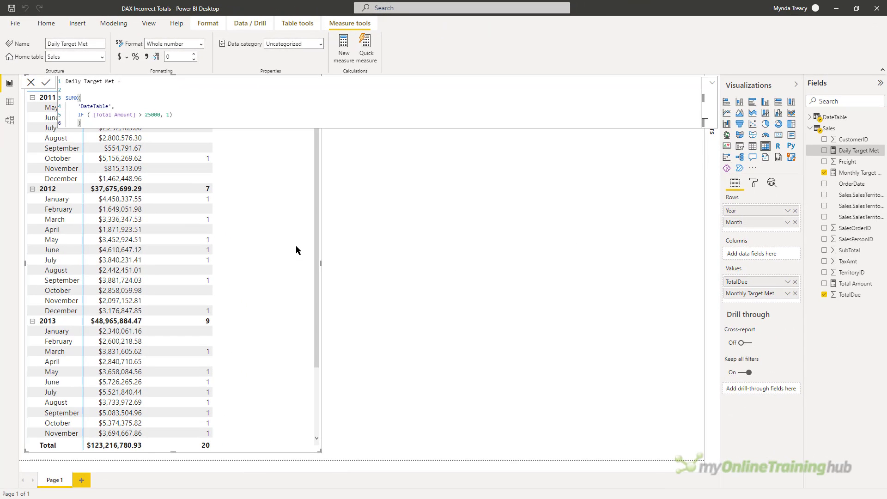
- Add the Daily Target Met measure to the matrix values and DateTable's Date field to the rows below Month
{"action": "left_click", "coordinate": [824, 151]}
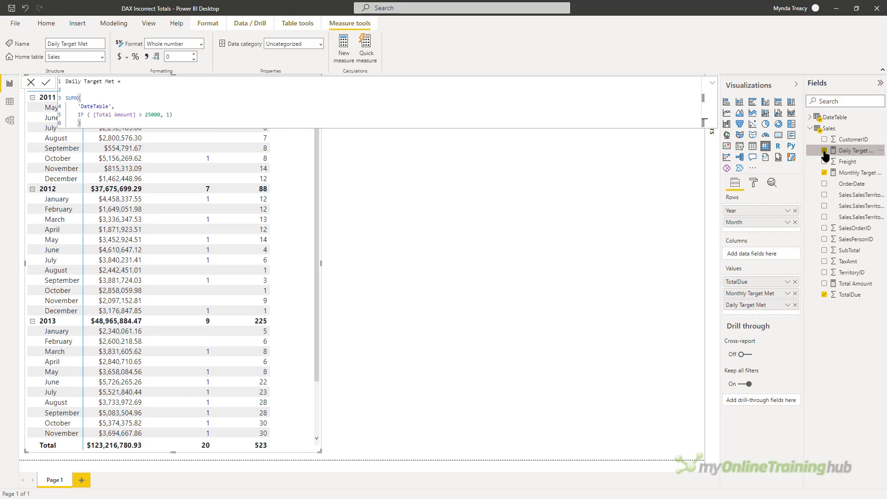
{"action": "left_click", "coordinate": [837, 140]}
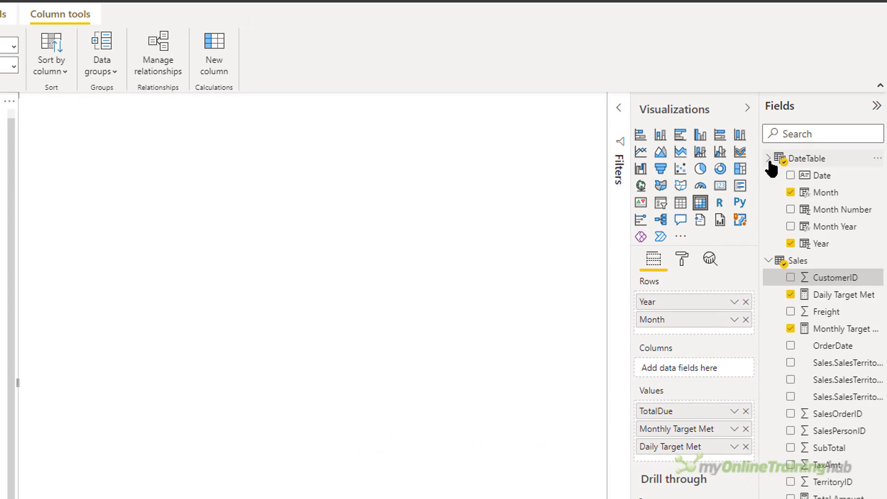
{"action": "left_click_drag", "start_coordinate": [828, 182], "coordinate": [705, 335]}
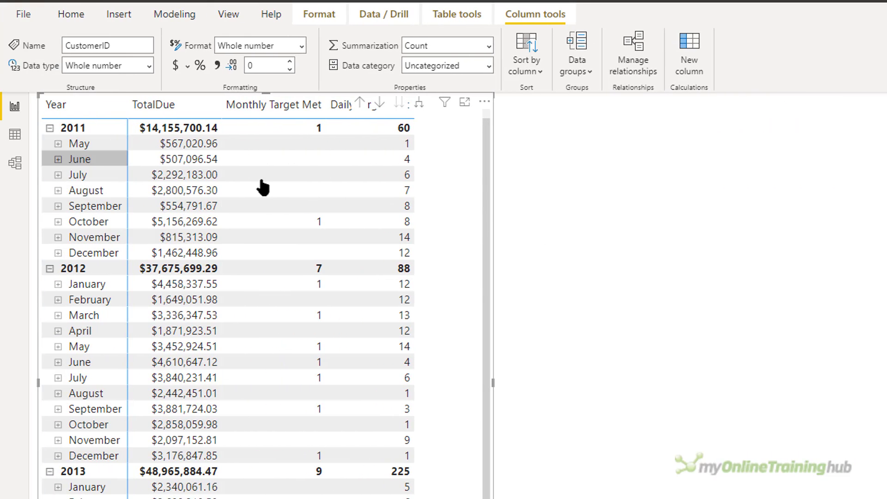
- Expand May and June 2011 in the matrix to check the daily targets, collapse June again and deselect the matrix
{"action": "left_click", "coordinate": [58, 144]}
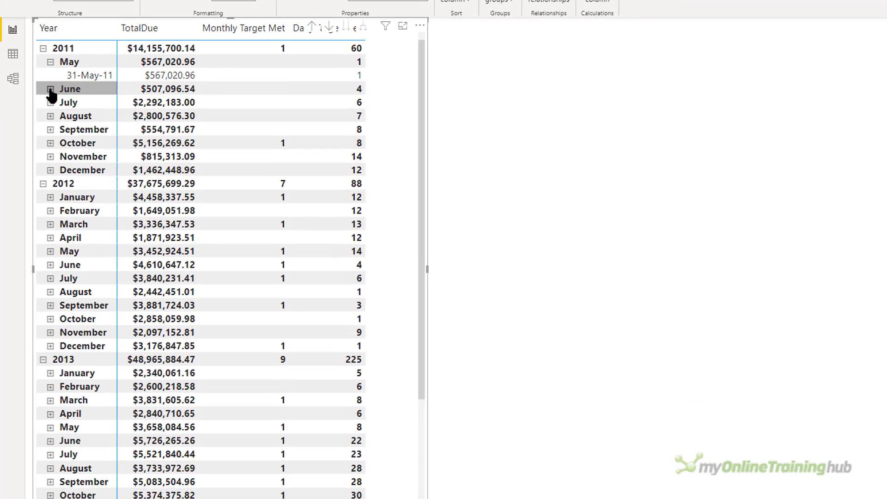
{"action": "left_click", "coordinate": [58, 174]}
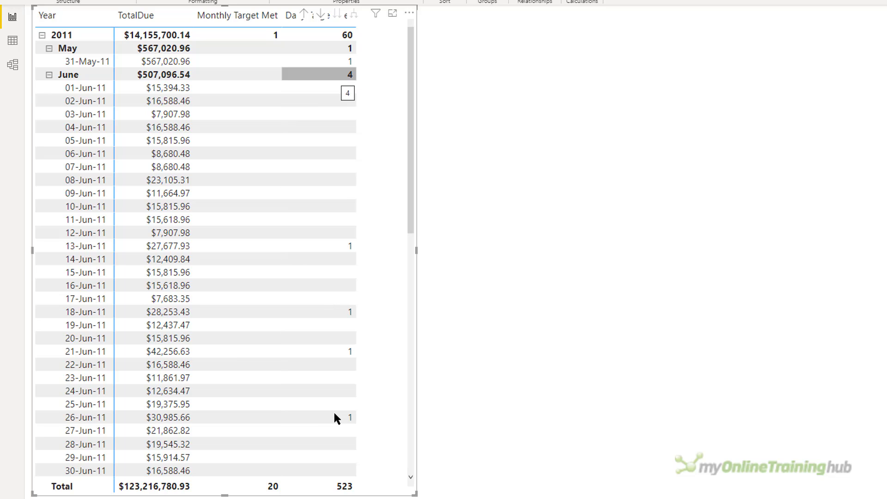
{"action": "left_click", "coordinate": [49, 75]}
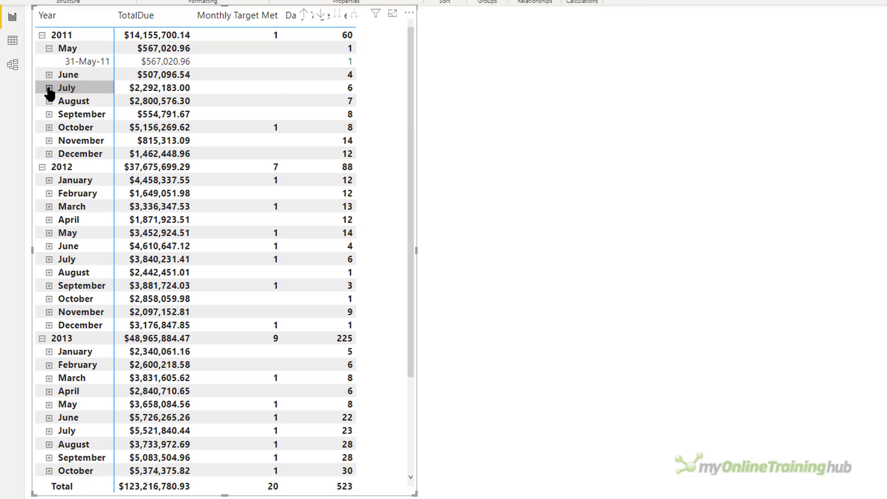
{"action": "left_click", "coordinate": [521, 141]}
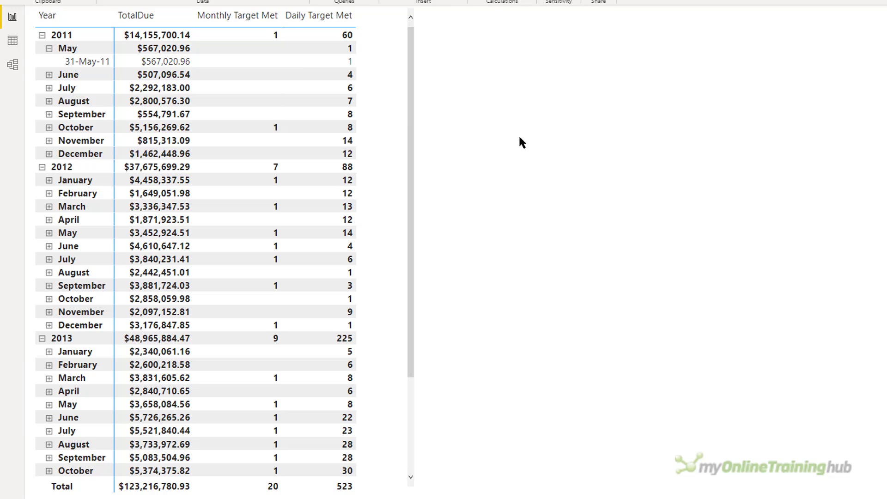